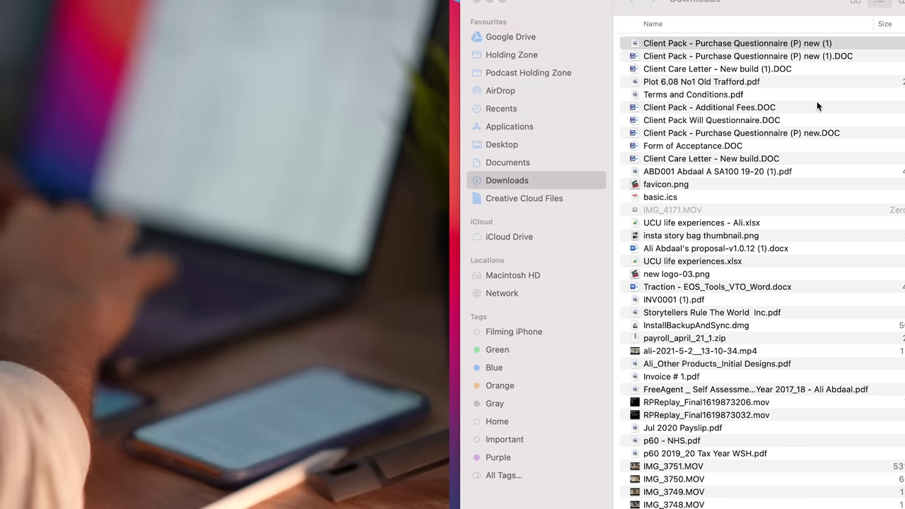
Open the Purchase Questionnaire (P) new (1) file from Downloads in Quick Look Markup.
left_click(813, 119)
left_click(820, 43)
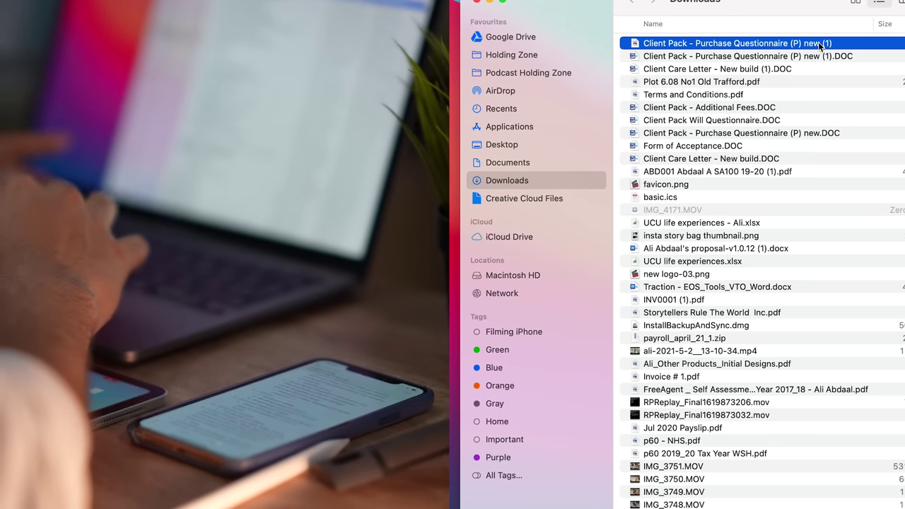
key("space")
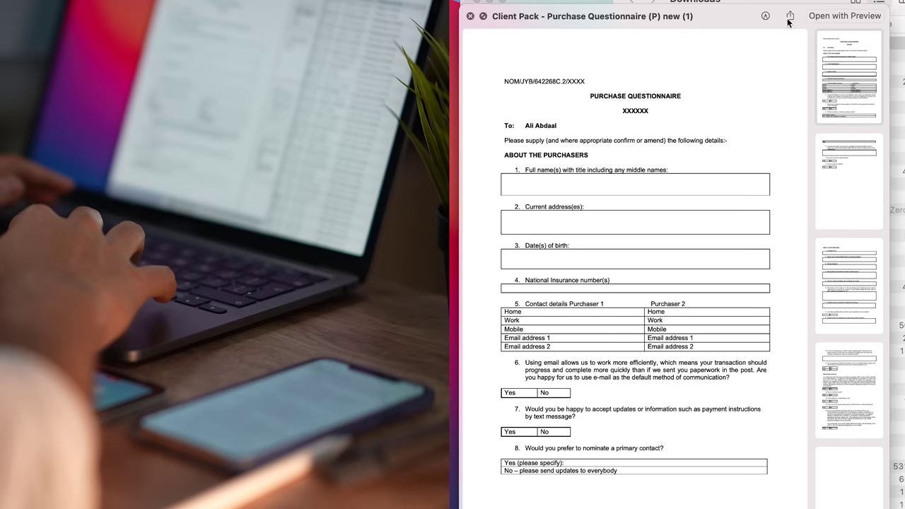
left_click(766, 16)
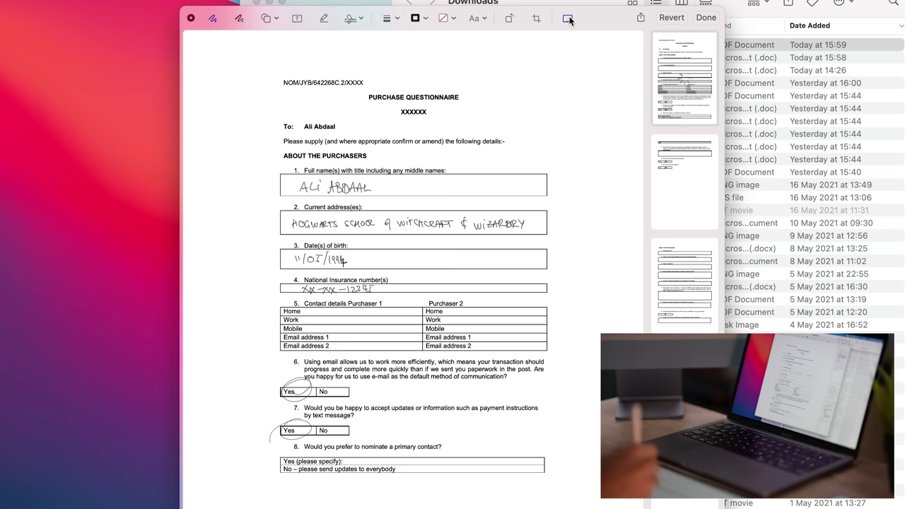
Scroll the questionnaire PDF down to questions 8–11.
scroll(549, 162, "down", 10)
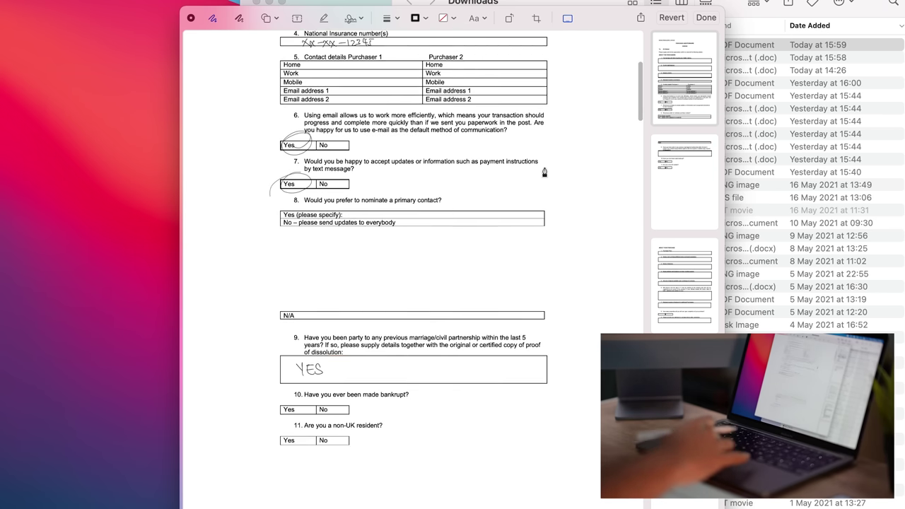
scroll(544, 172, "down", 2)
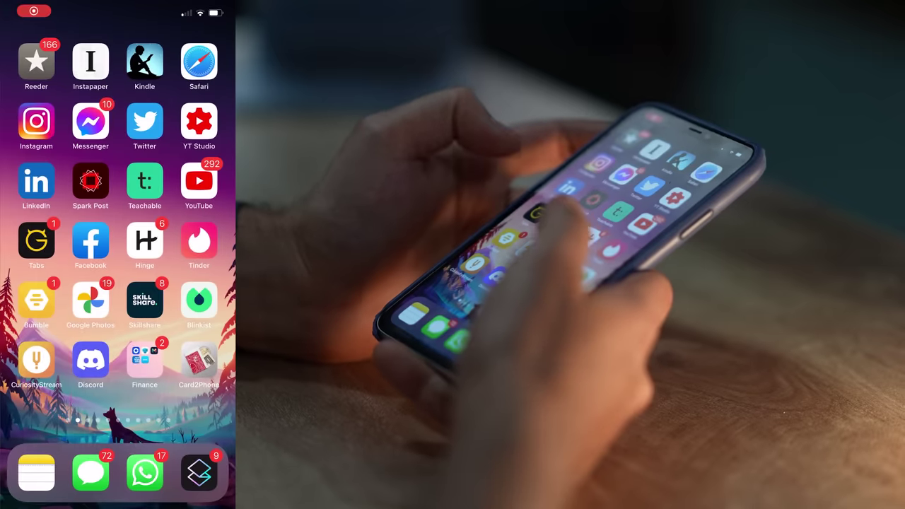
In Instagram, search 'ref' and open the profile's first post.
left_click(36, 121)
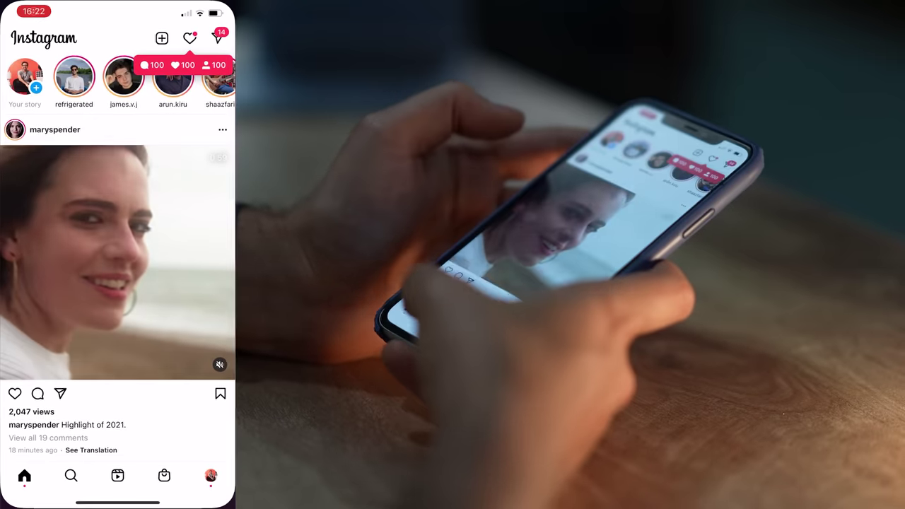
left_click(71, 475)
left_click(99, 38)
type("ref")
left_click(78, 95)
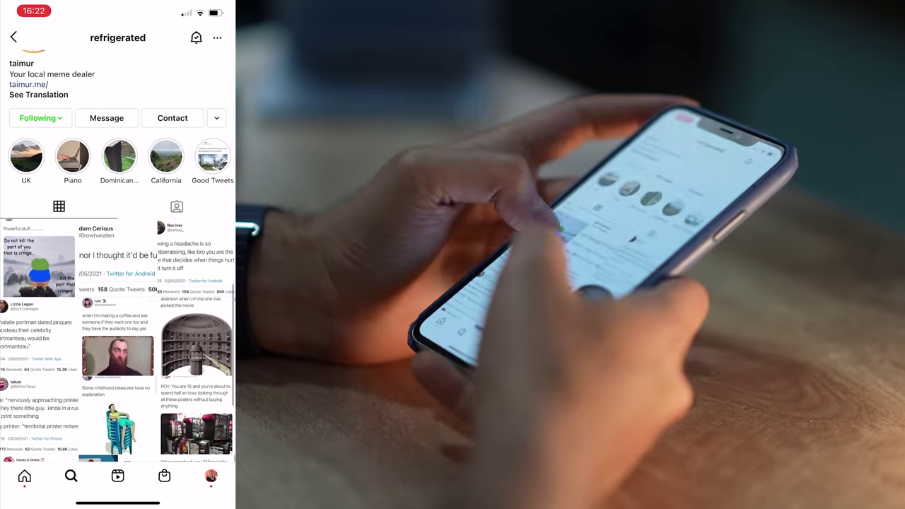
left_click(39, 314)
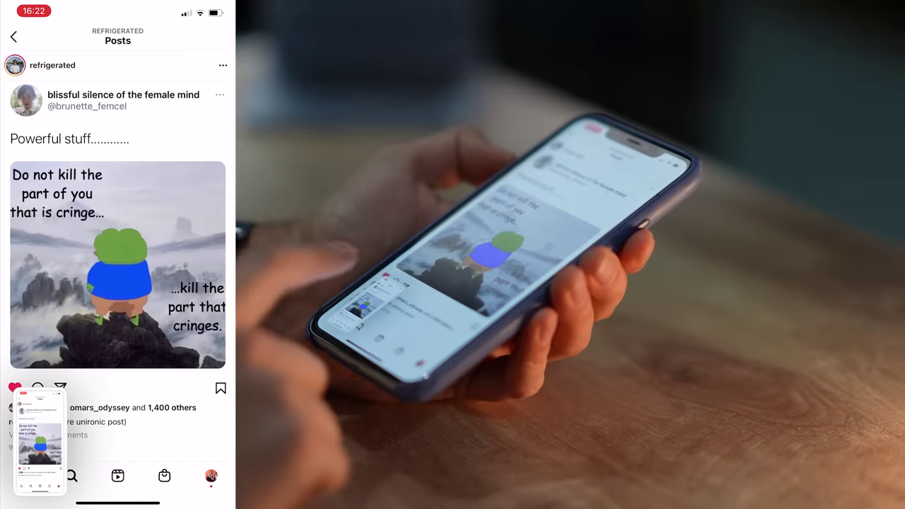
Highlight the caption '(rare unironic post)' in yellow on the screenshot.
left_click(40, 444)
left_click(55, 473)
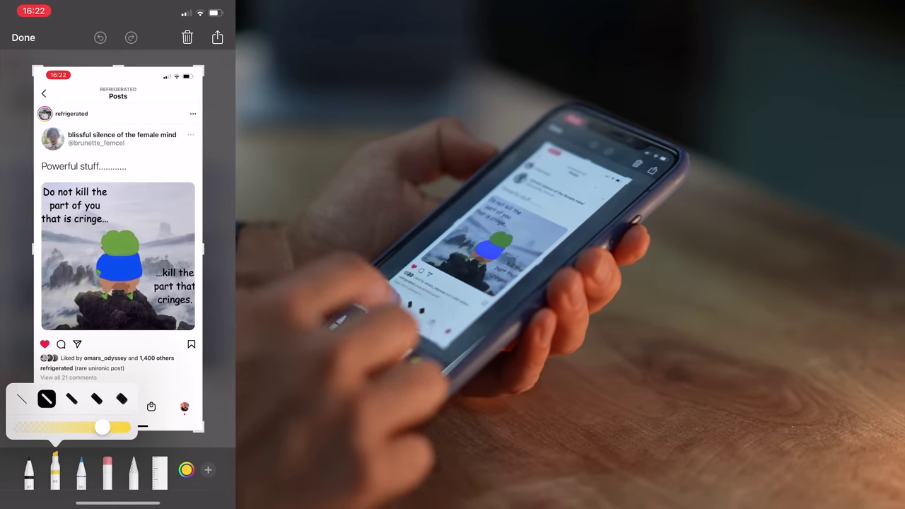
left_click(48, 358)
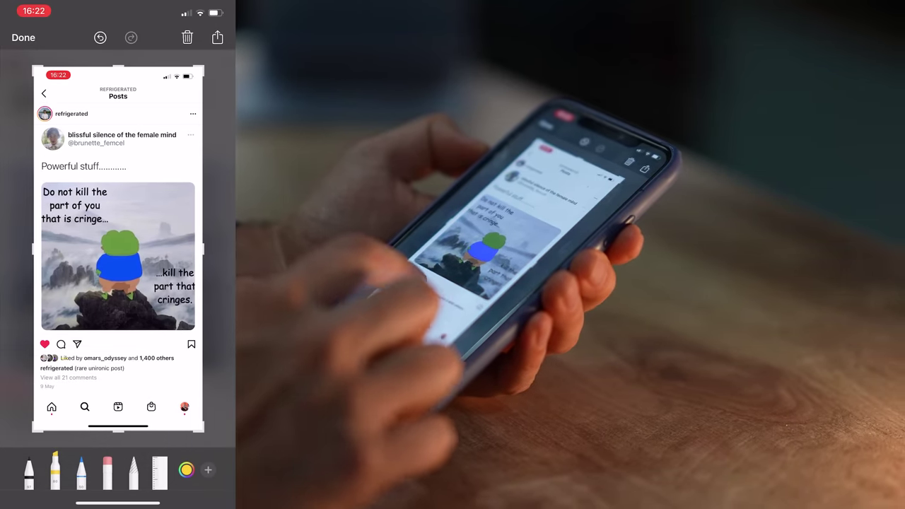
left_click_drag(74, 369, 126, 368)
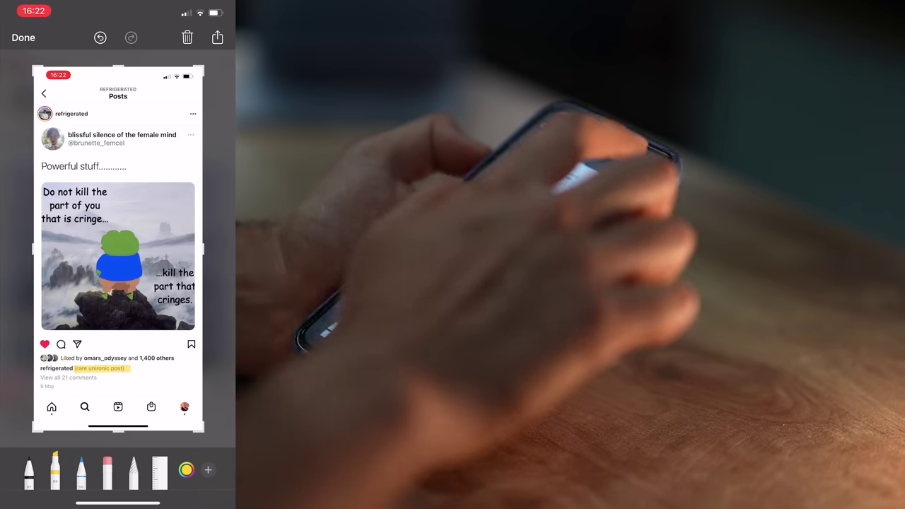
AirDrop the marked-up screenshot to the MacBook Pro.
left_click(217, 37)
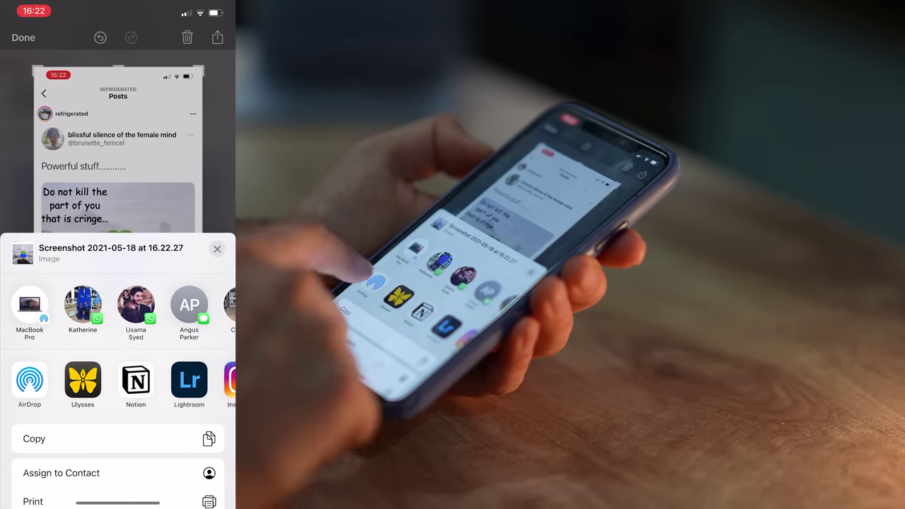
left_click(29, 381)
left_click(38, 247)
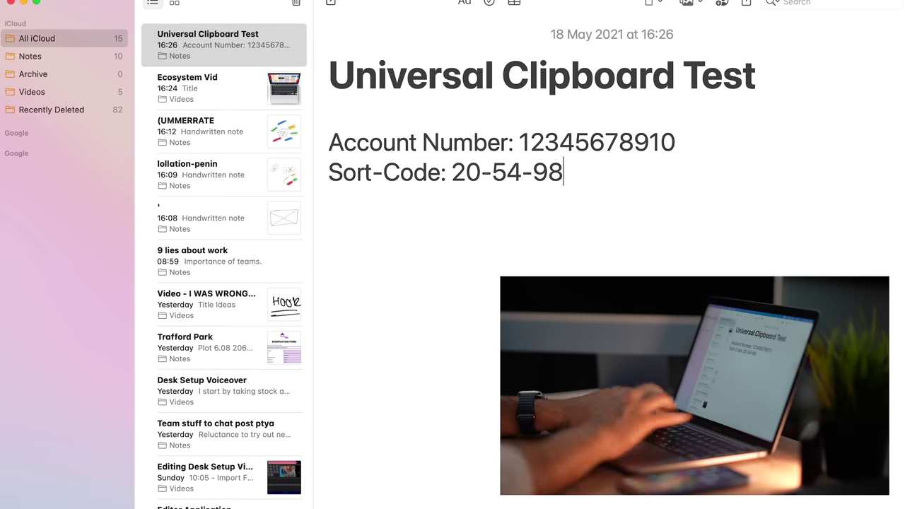
Copy the account number line from the Universal Clipboard Test note.
double_click(566, 135)
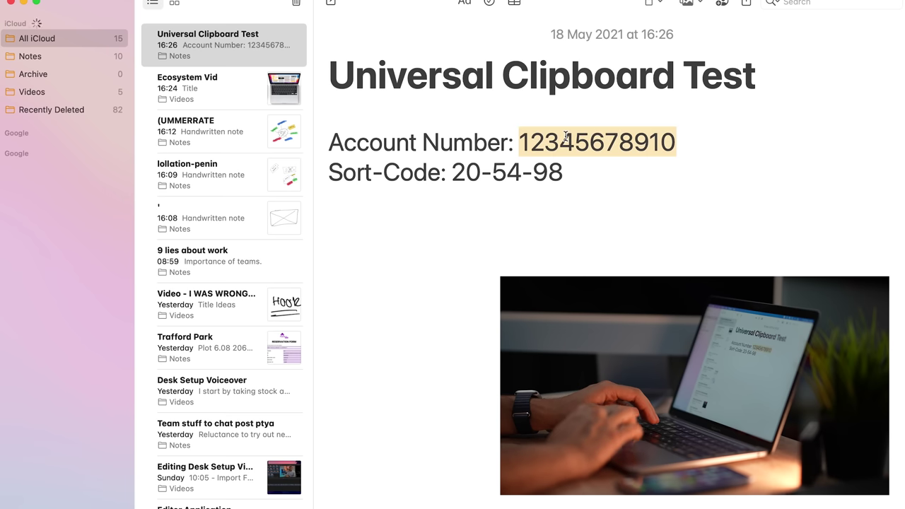
right_click(585, 140)
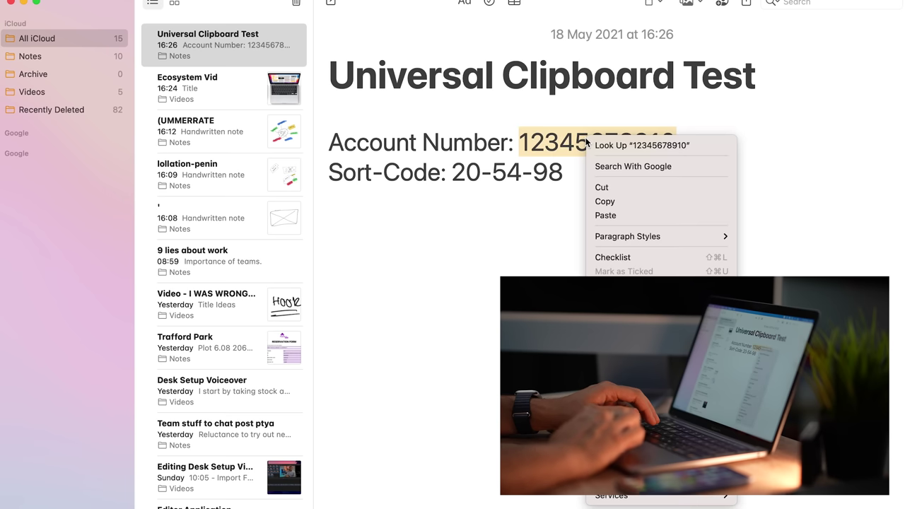
left_click(636, 201)
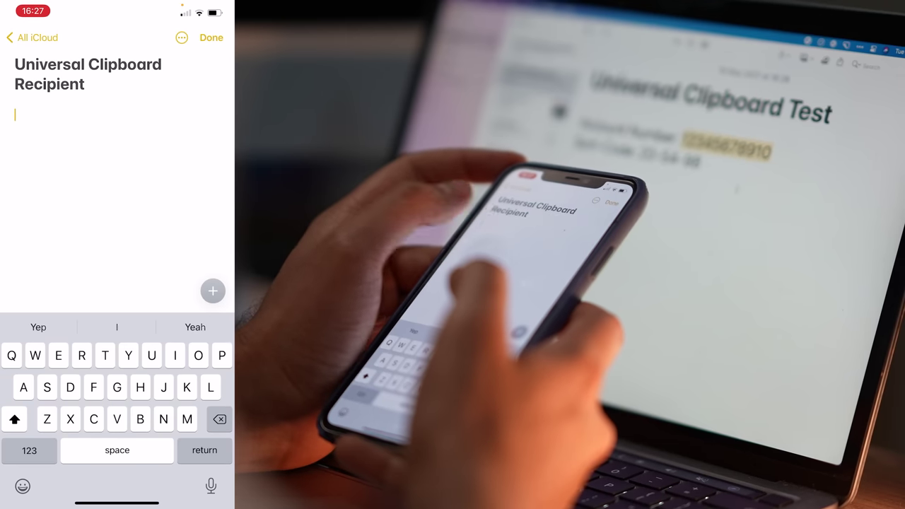
Paste the account number into the iPhone note, then copy the Mac's sort-code line.
left_click(14, 114)
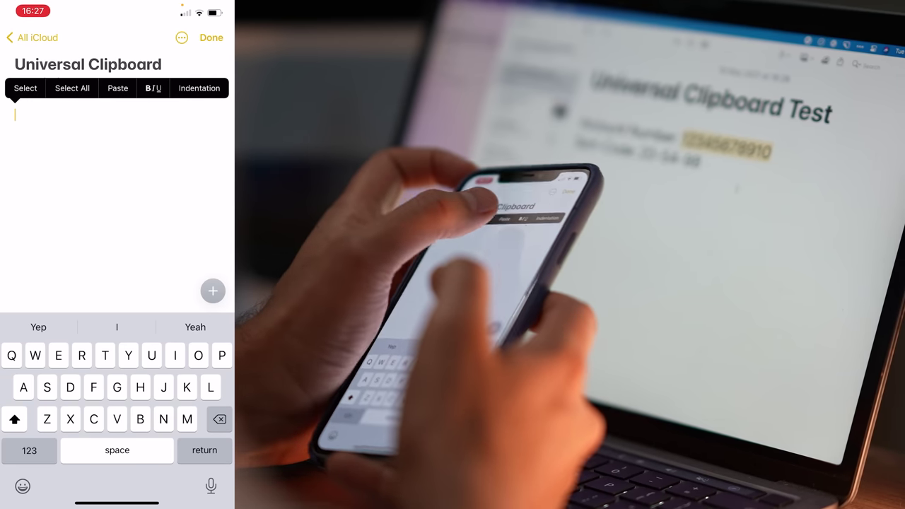
left_click(117, 88)
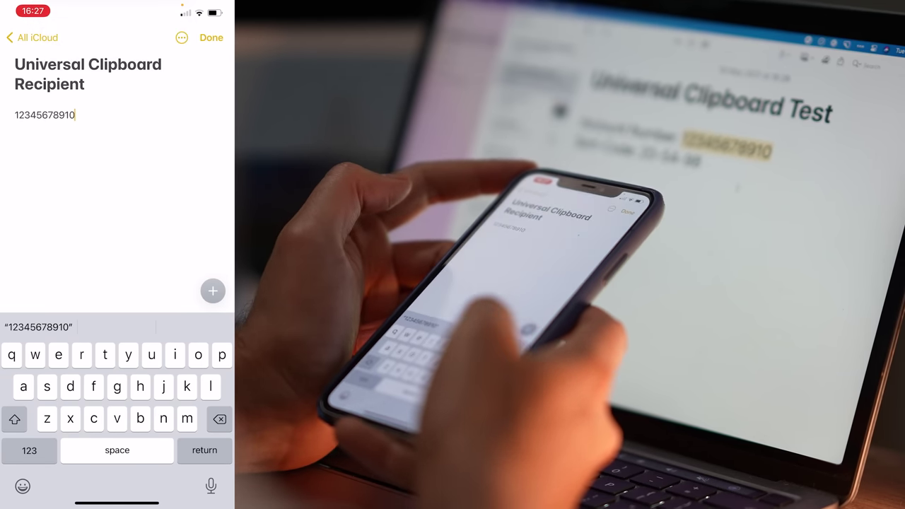
key("Return")
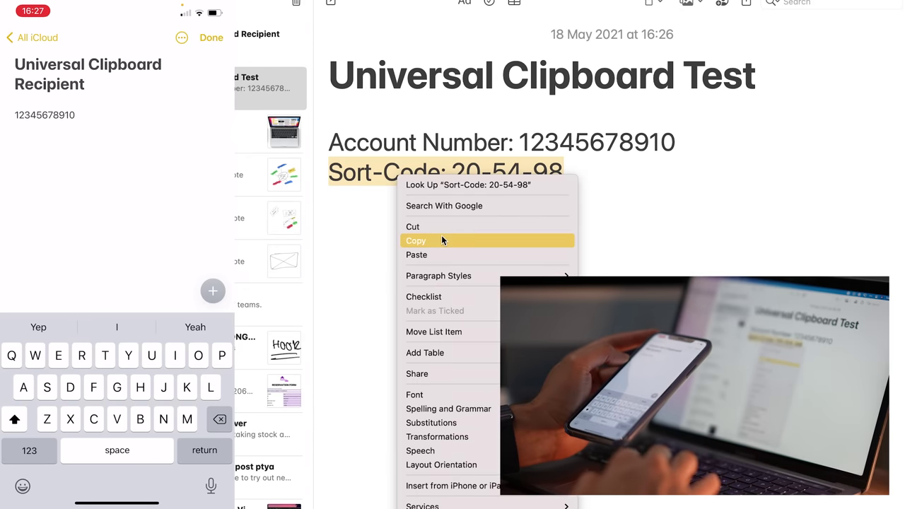
left_click(442, 241)
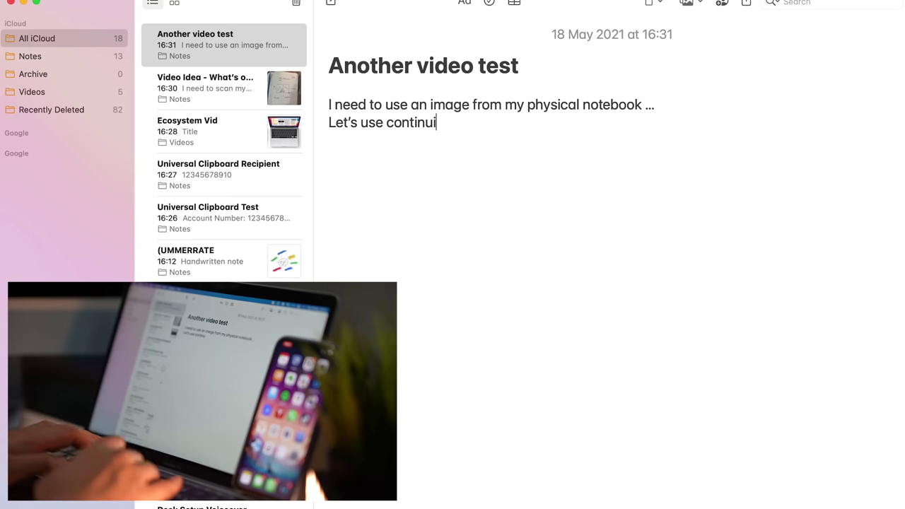
Finish the line 'Let's use continuity camera...' and choose Take Photo from the iPhone.
type("ity camera...")
key("Return")
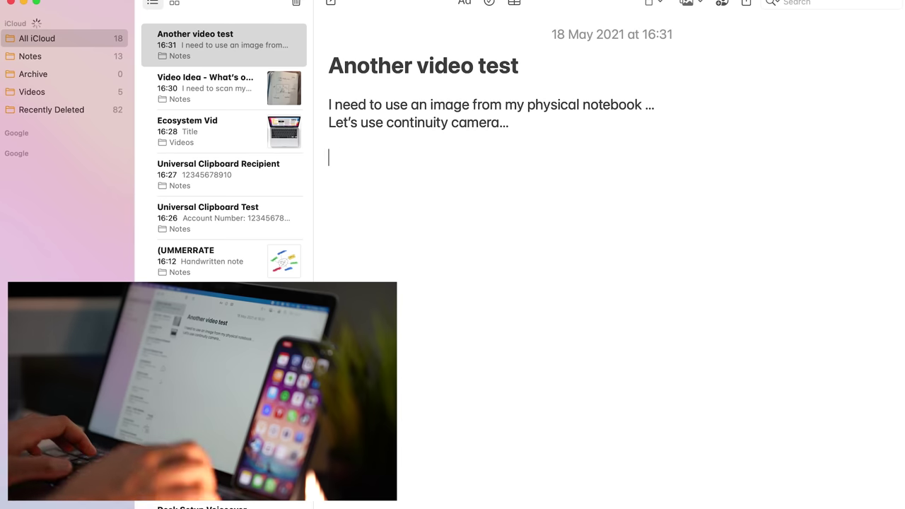
left_click(685, 3)
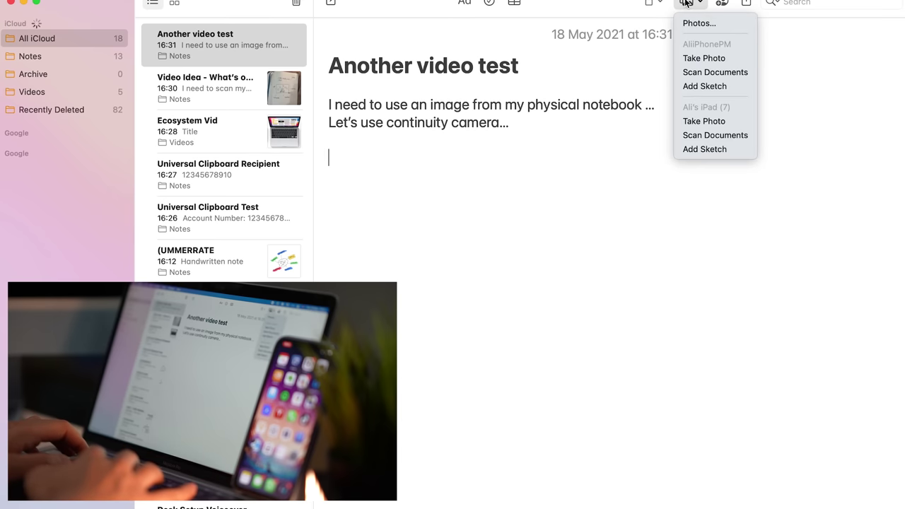
left_click(714, 121)
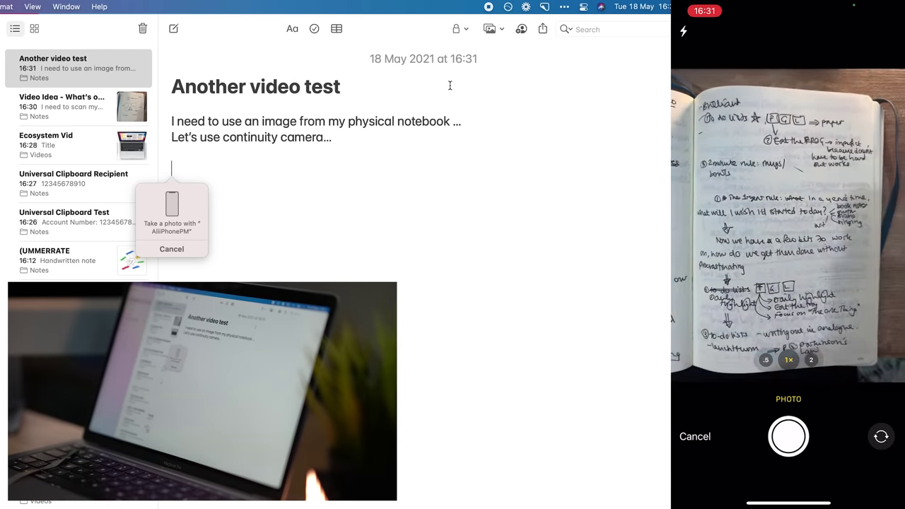
Photograph the notebook page on the iPhone and use the photo in the note.
left_click(789, 436)
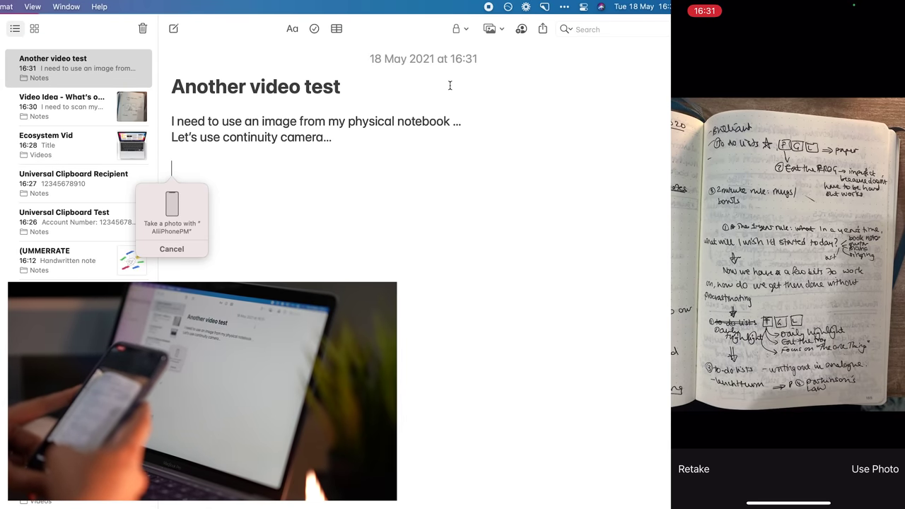
left_click(875, 468)
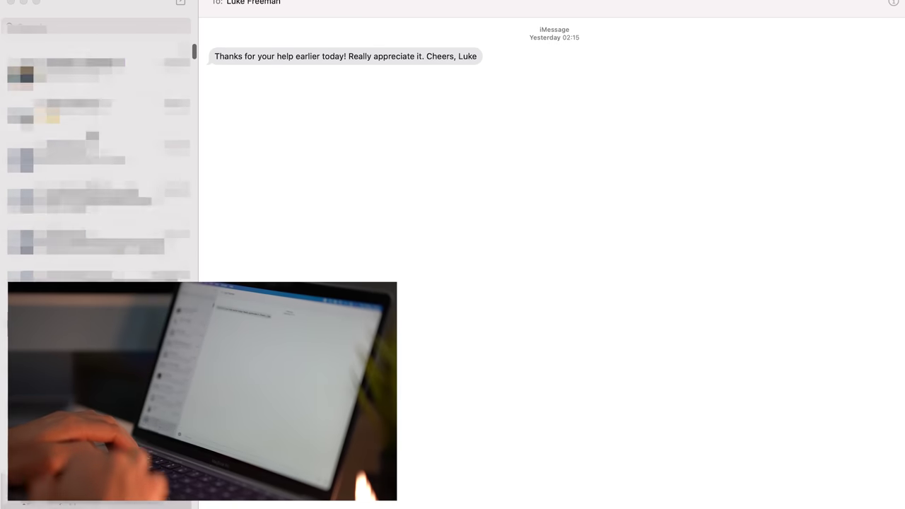
Send the reply 'No worries at all… lemme know if I can help in any way'.
scroll(99, 163, "up", 5)
left_click(99, 505)
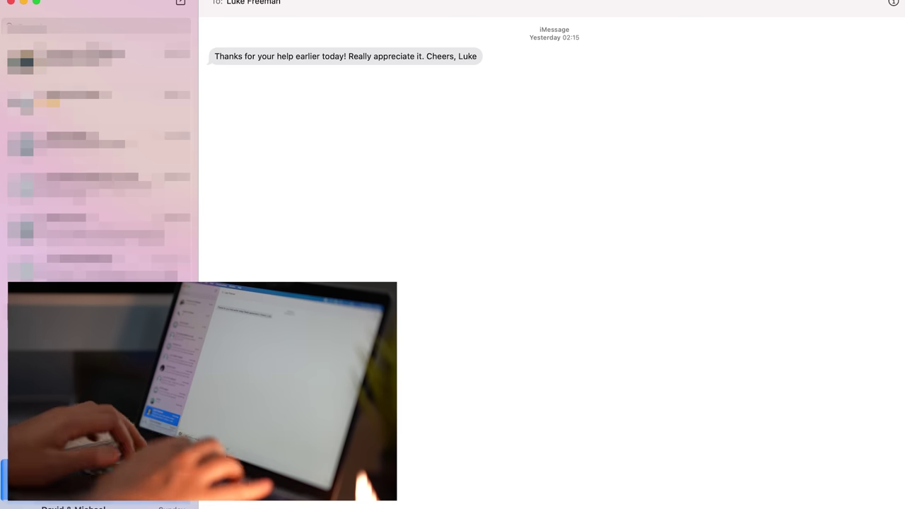
key("Return")
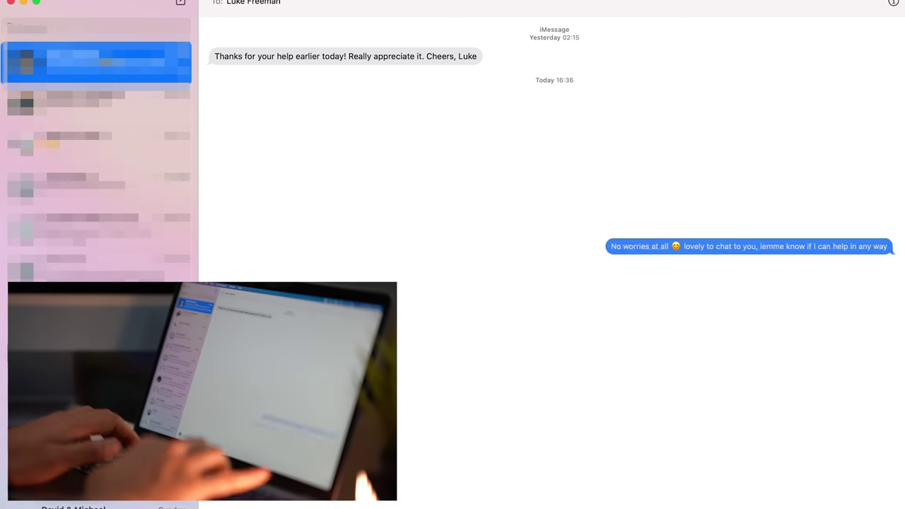